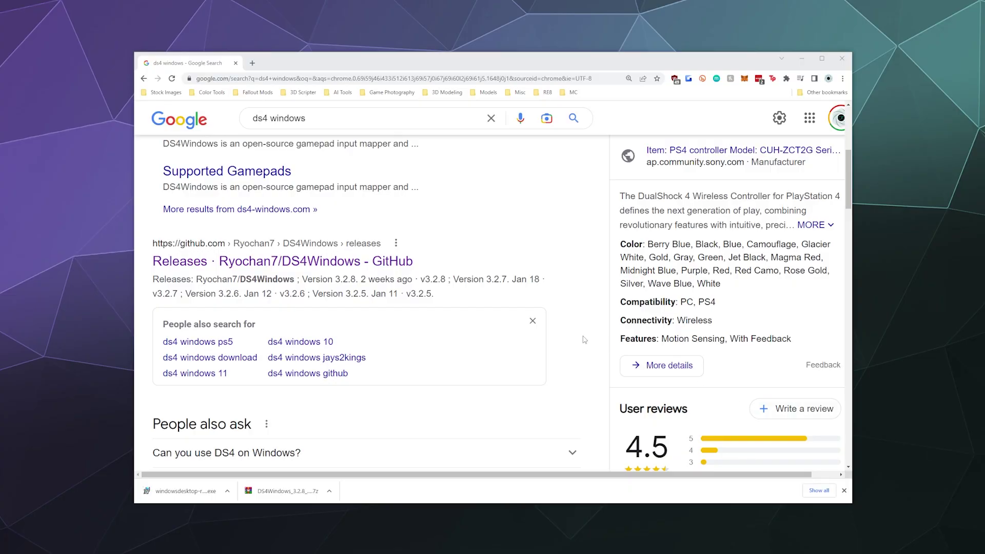
# Open the DS4Windows GitHub releases page from the search results.
pyautogui.scroll(5, 584, 340)
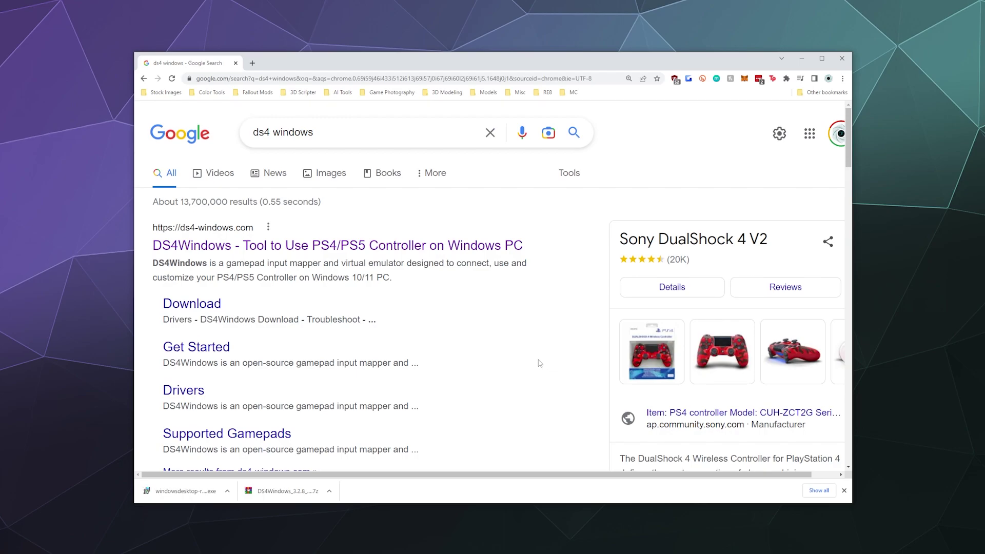
pyautogui.scroll(-2, 540, 363)
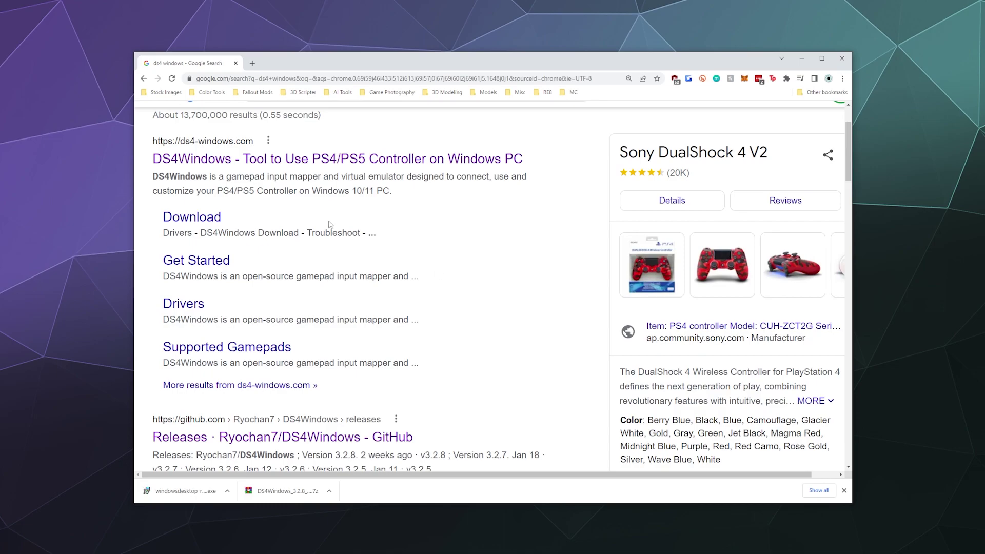
pyautogui.scroll(-5, 481, 224)
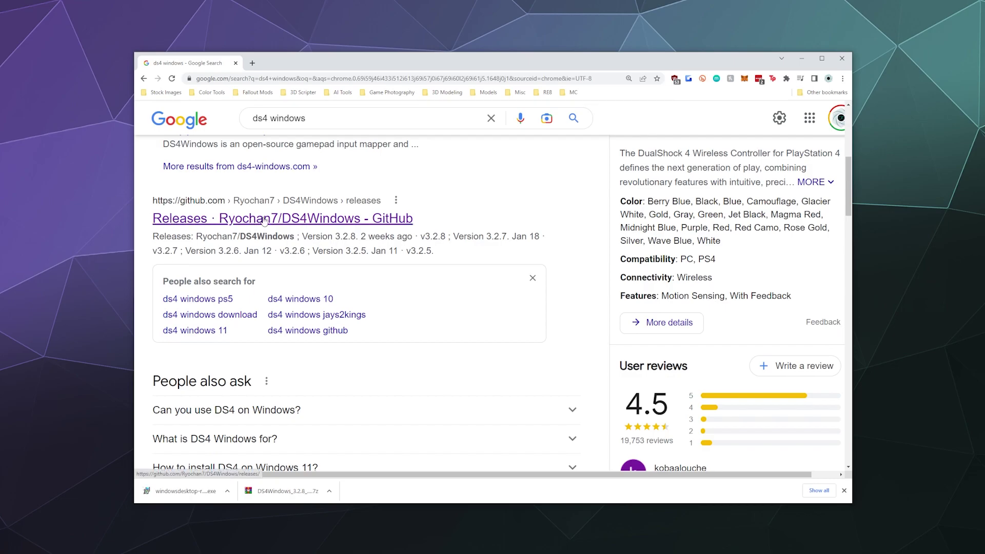
pyautogui.click(266, 221)
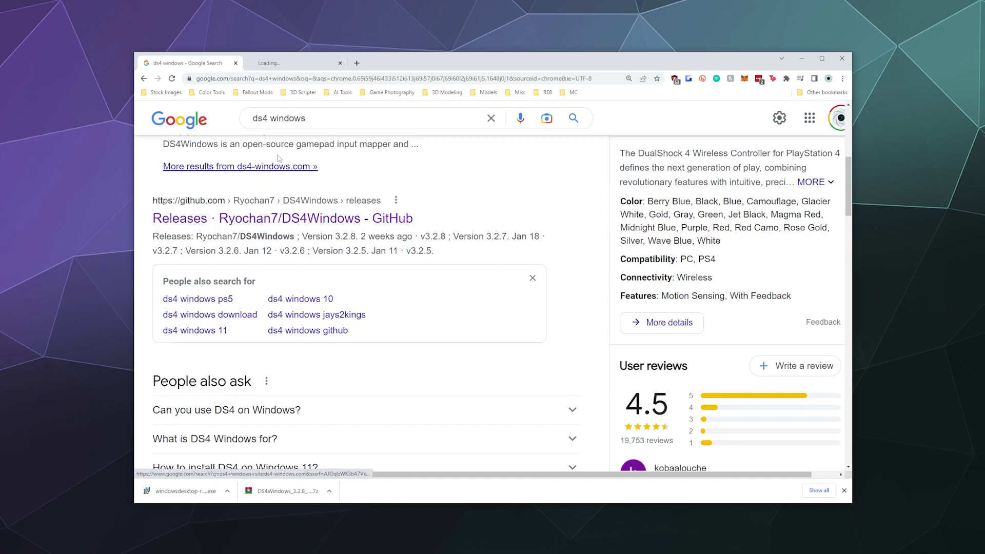
# Download the .NET 6.0 Desktop Runtime x64 installer linked in the release notes.
pyautogui.scroll(-3, 327, 259)
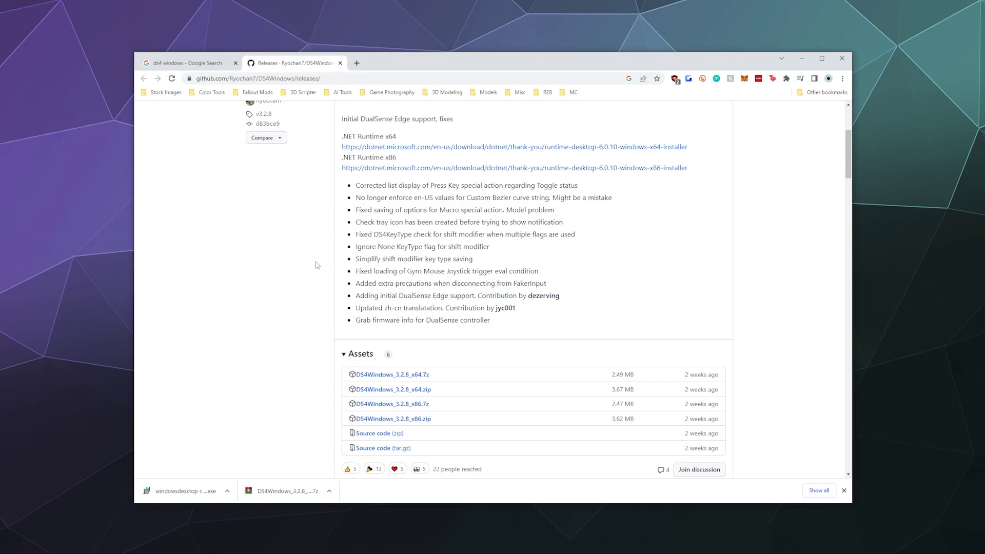
pyautogui.scroll(2, 379, 222)
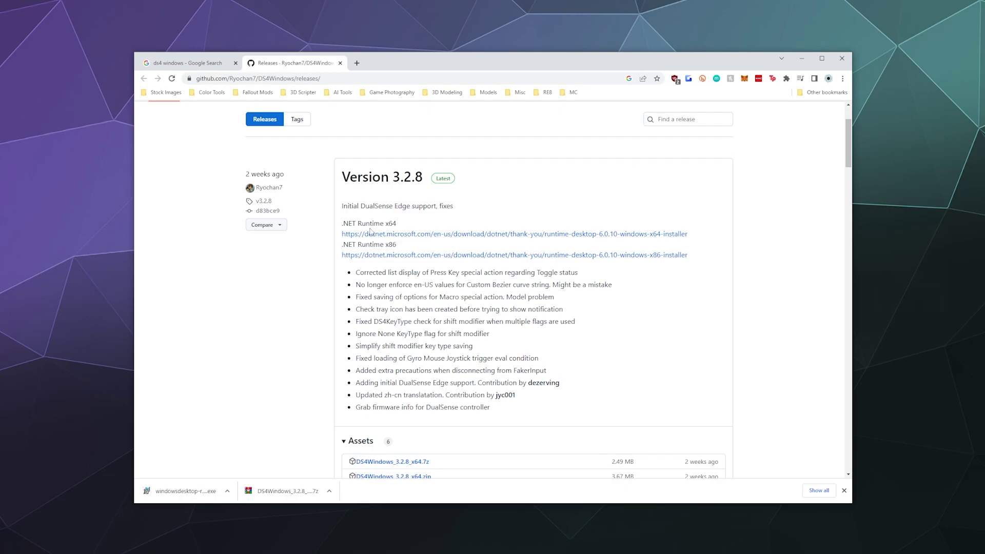
pyautogui.scroll(-3, 370, 231)
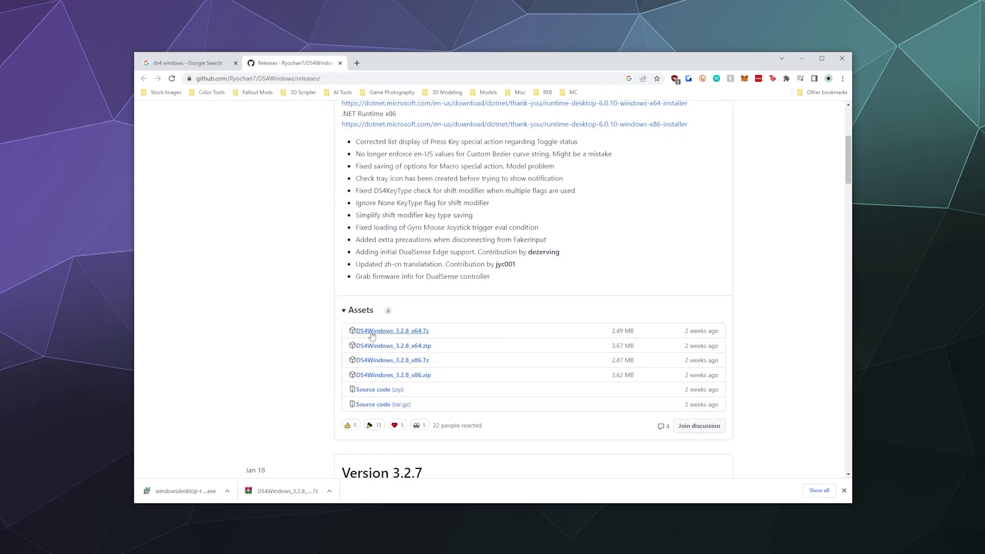
pyautogui.scroll(5, 380, 331)
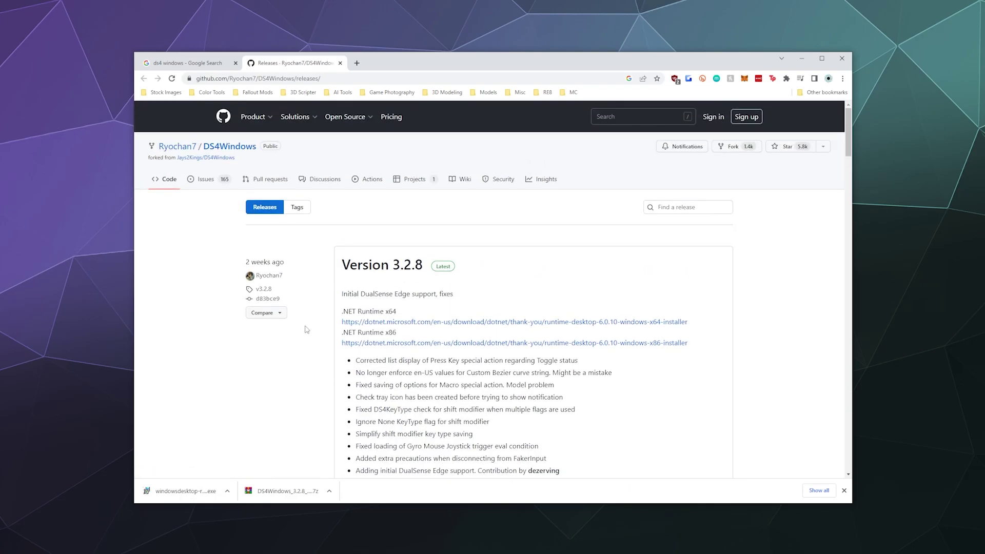
pyautogui.click(395, 322)
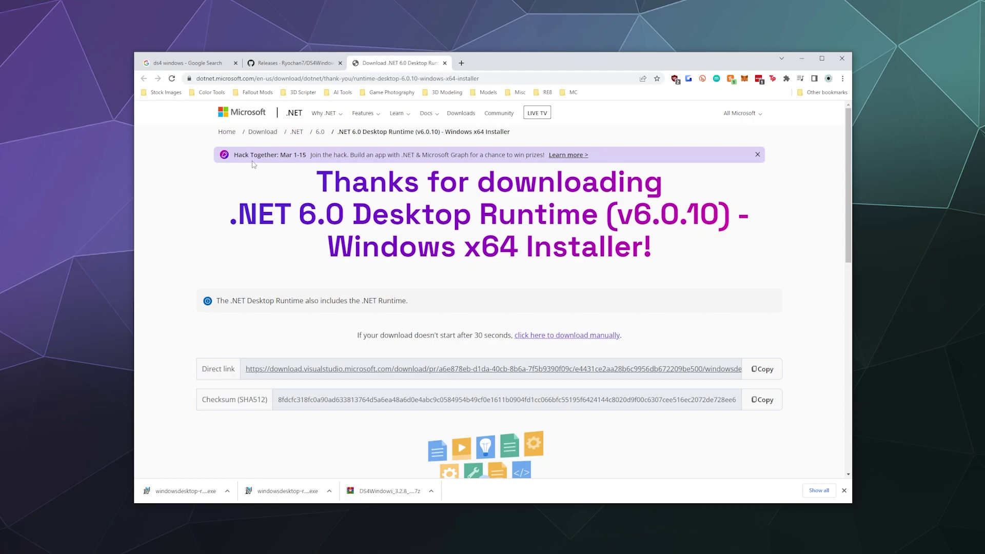
pyautogui.hotkey('ctrl', 'w')
# Download DS4Windows_3.2.8_x64.7z from the release Assets.
pyautogui.scroll(-6, 348, 231)
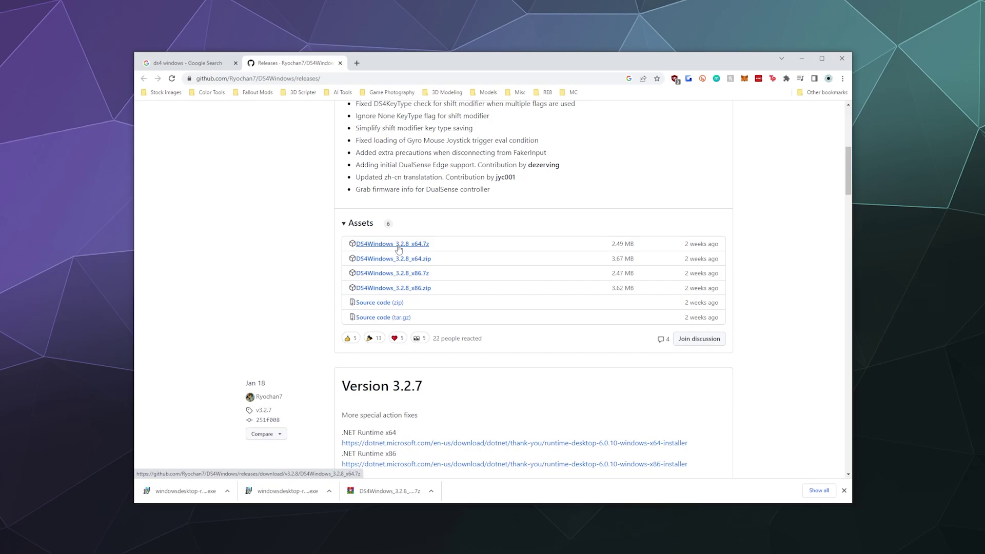
pyautogui.click(398, 248)
pyautogui.hotkey('alt', 'Tab')
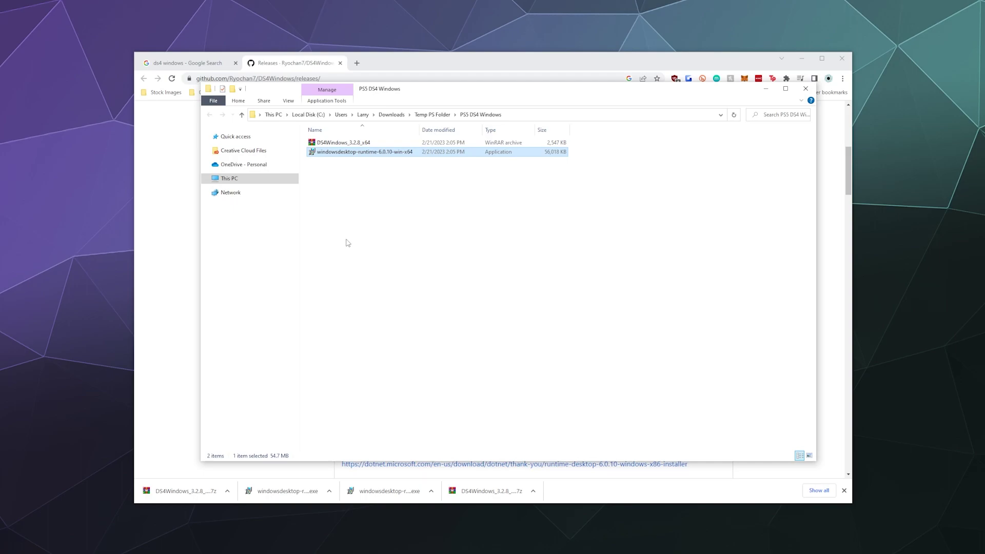
# Launch the .NET desktop runtime installer, then close it without installing.
pyautogui.doubleClick(340, 153)
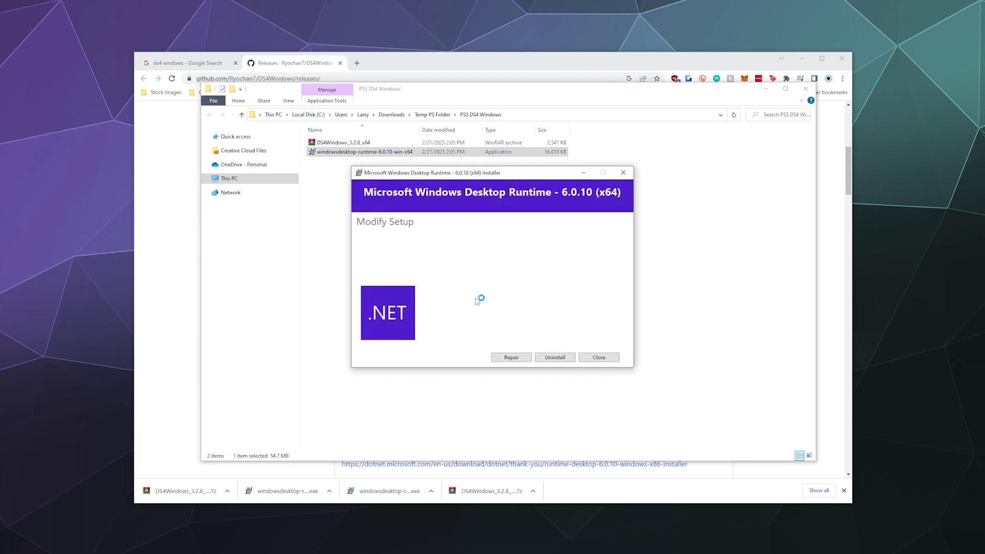
pyautogui.click(593, 359)
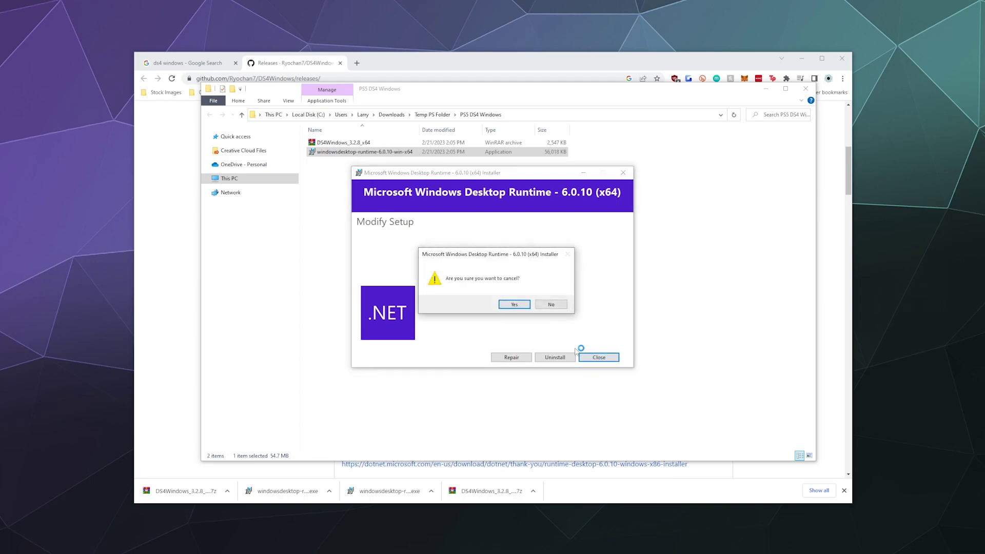
pyautogui.click(525, 308)
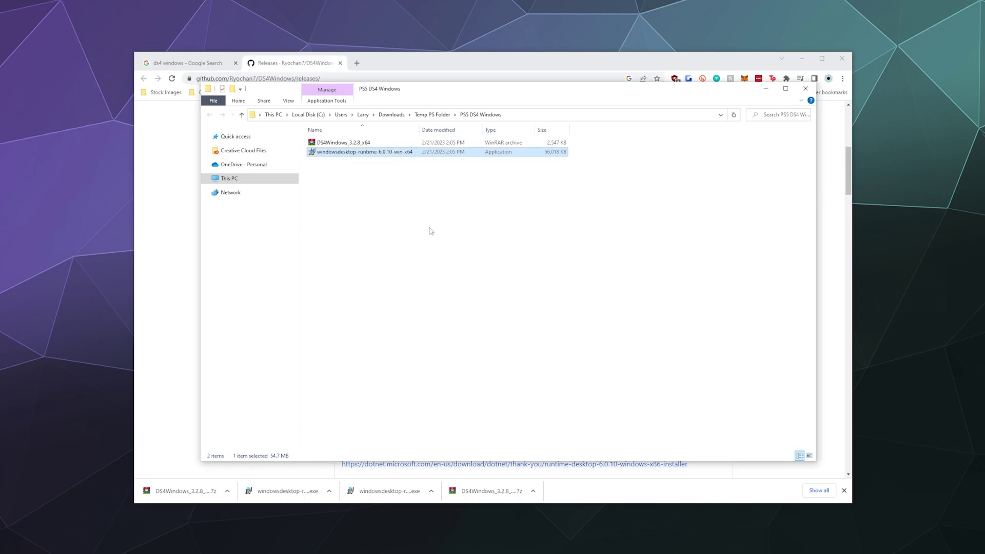
# Extract DS4Windows_3.2.8_x64.7z with 7-Zip into a DS4Windows_3.2.8_x64 folder.
pyautogui.click(374, 148)
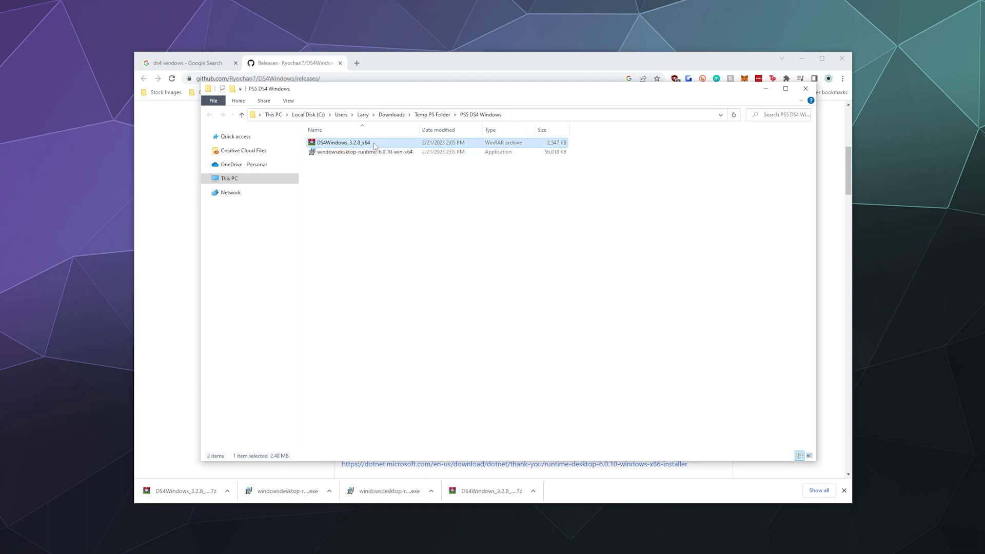
pyautogui.rightClick(374, 146)
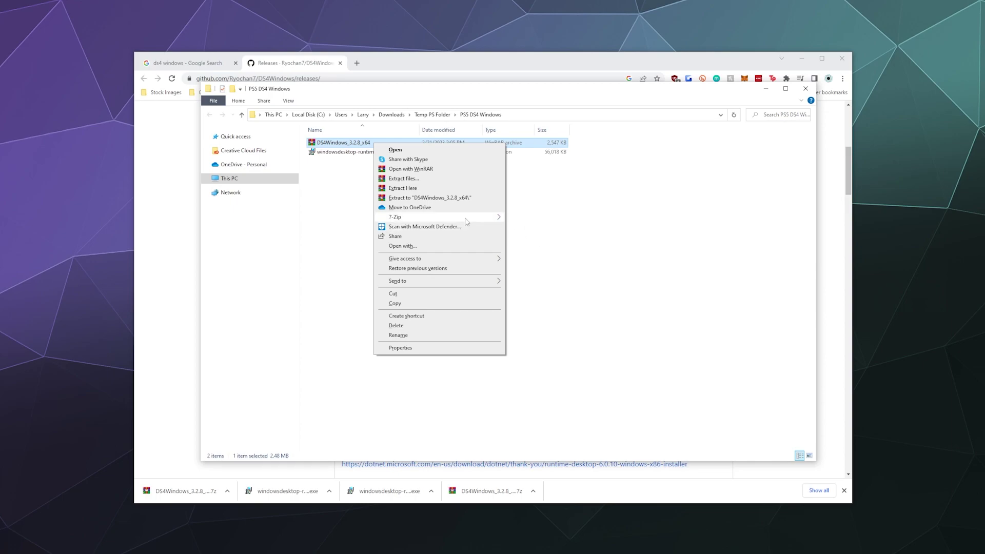
pyautogui.click(320, 211)
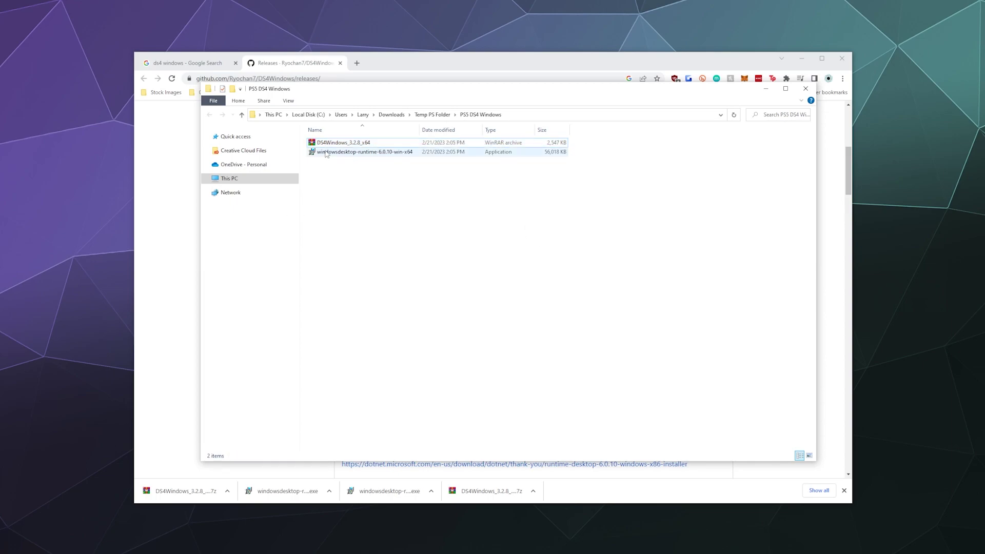
pyautogui.click(326, 143)
pyautogui.rightClick(326, 143)
pyautogui.moveTo(382, 219)
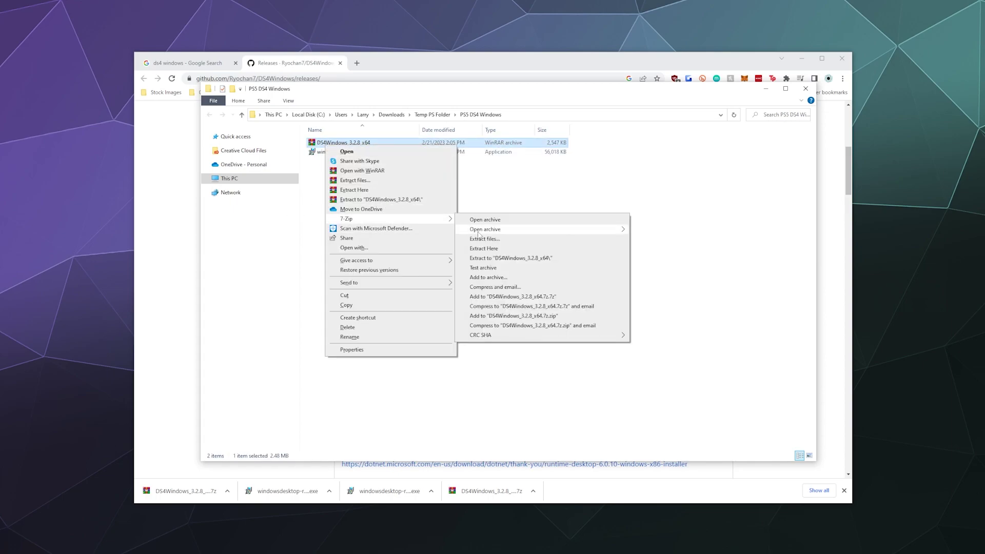
pyautogui.click(488, 259)
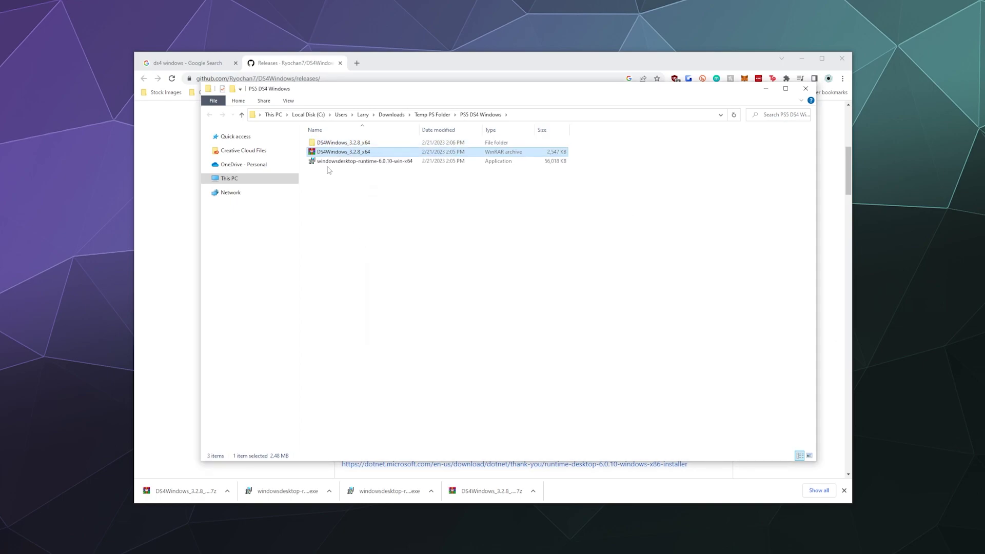
pyautogui.click(325, 144)
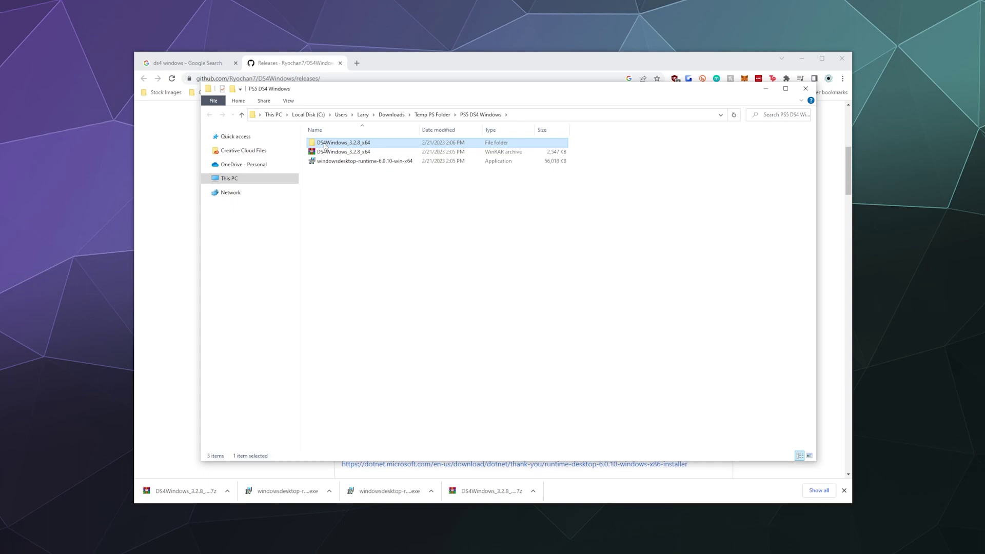
# Run DS4Windows.exe from the DS4Windows_3.2.8_x64\DS4Windows folder.
pyautogui.doubleClick(325, 144)
pyautogui.doubleClick(329, 143)
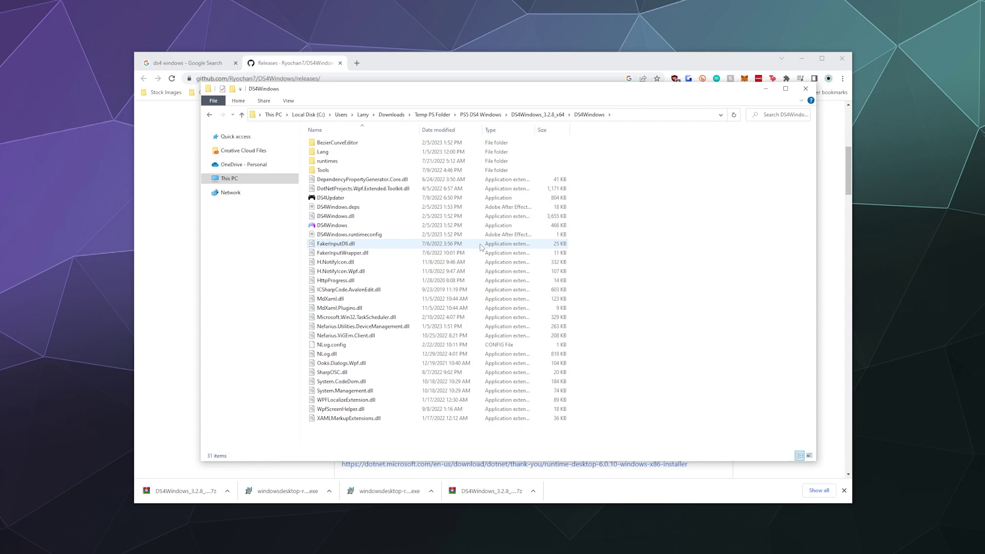
pyautogui.click(341, 227)
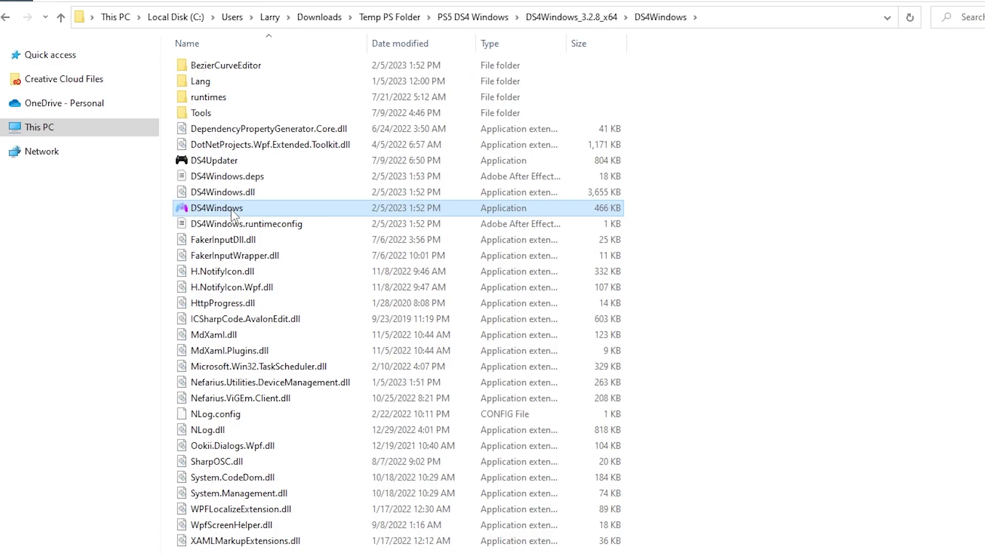
pyautogui.doubleClick(231, 209)
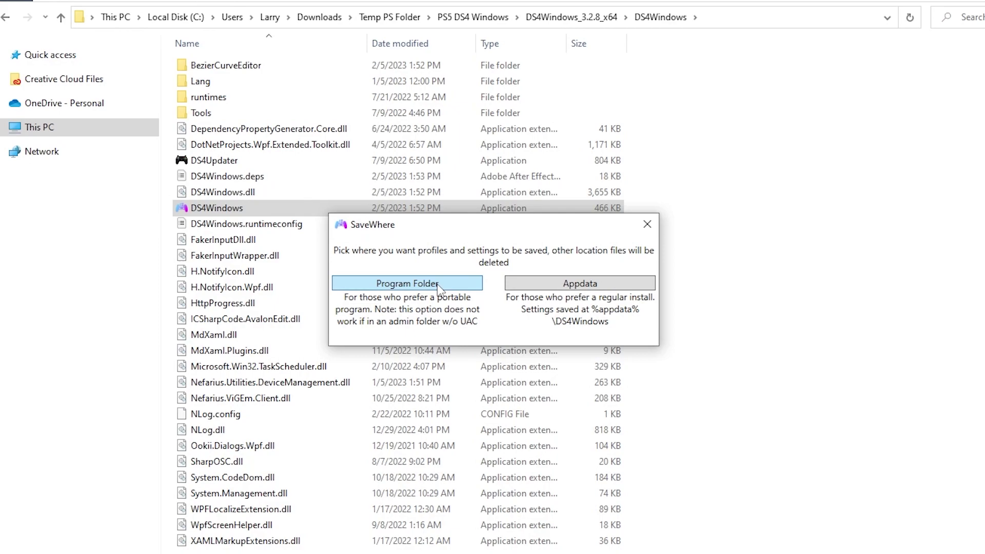
# Choose Program Folder for settings, then launch Controller/Driver Setup from the Settings tab.
pyautogui.click(437, 285)
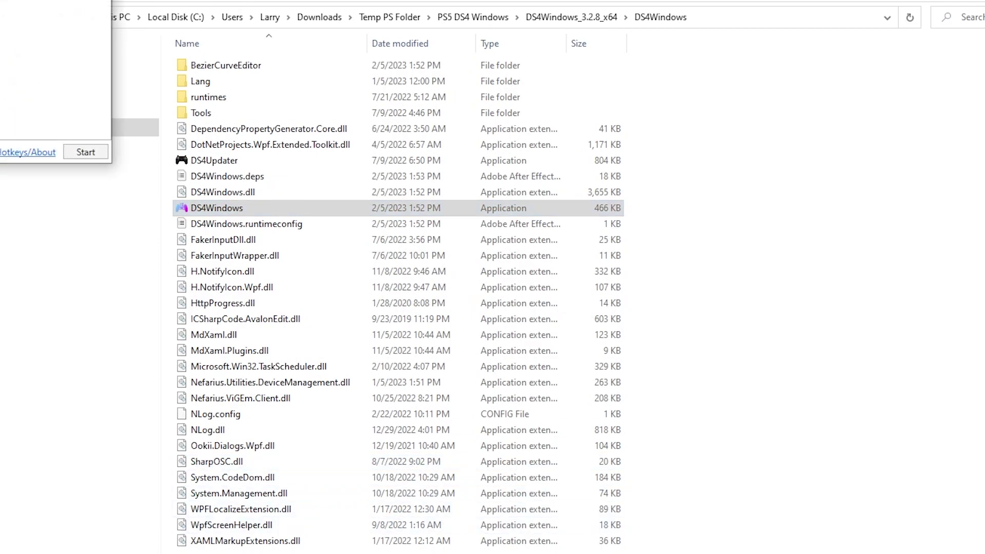
pyautogui.moveTo(379, 11); pyautogui.dragTo(639, 115)
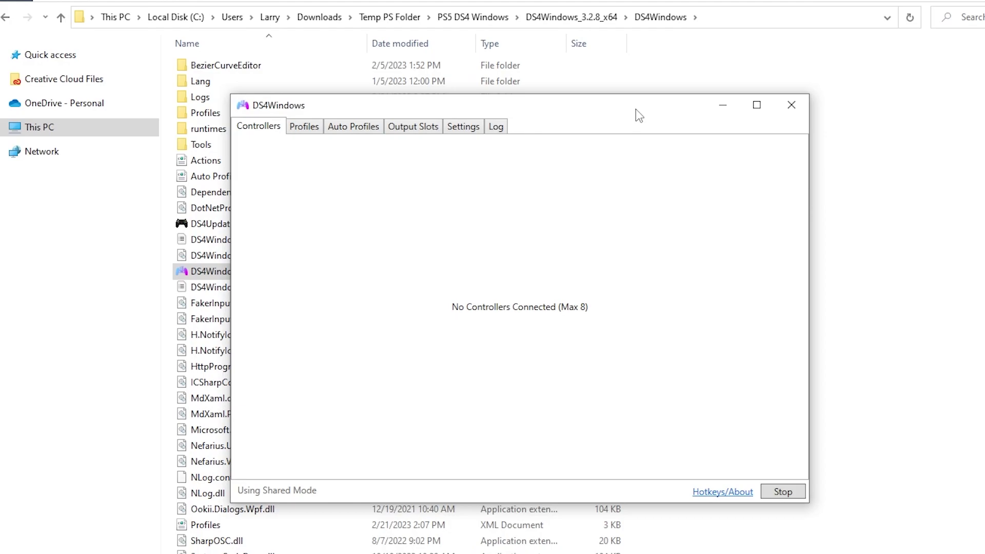
pyautogui.click(472, 128)
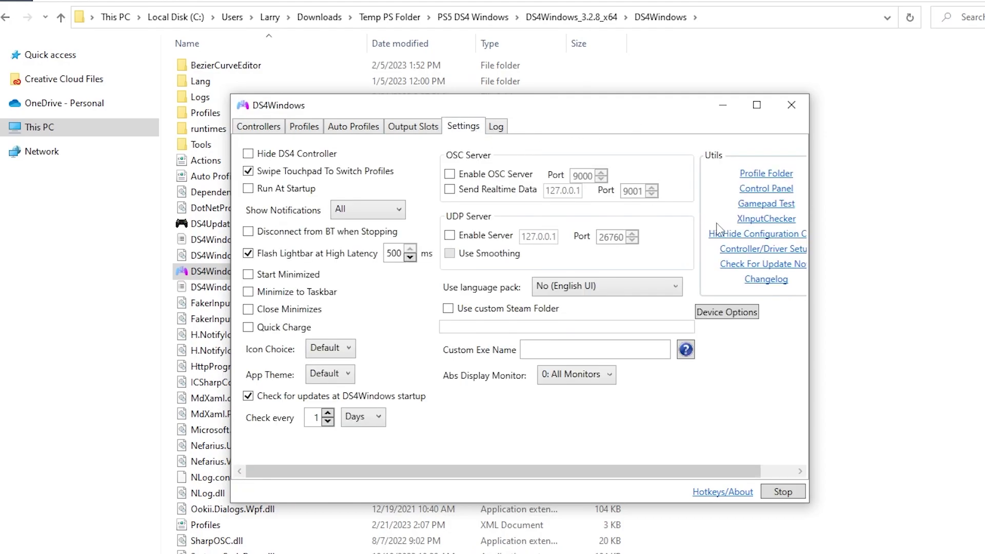
pyautogui.moveTo(809, 502); pyautogui.dragTo(872, 501)
pyautogui.moveTo(626, 112); pyautogui.dragTo(583, 107)
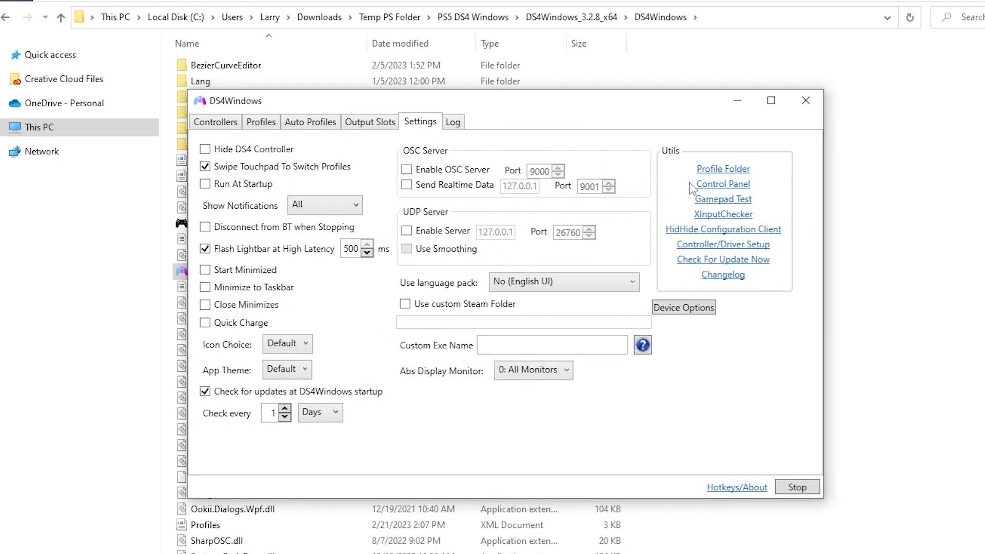
pyautogui.click(707, 245)
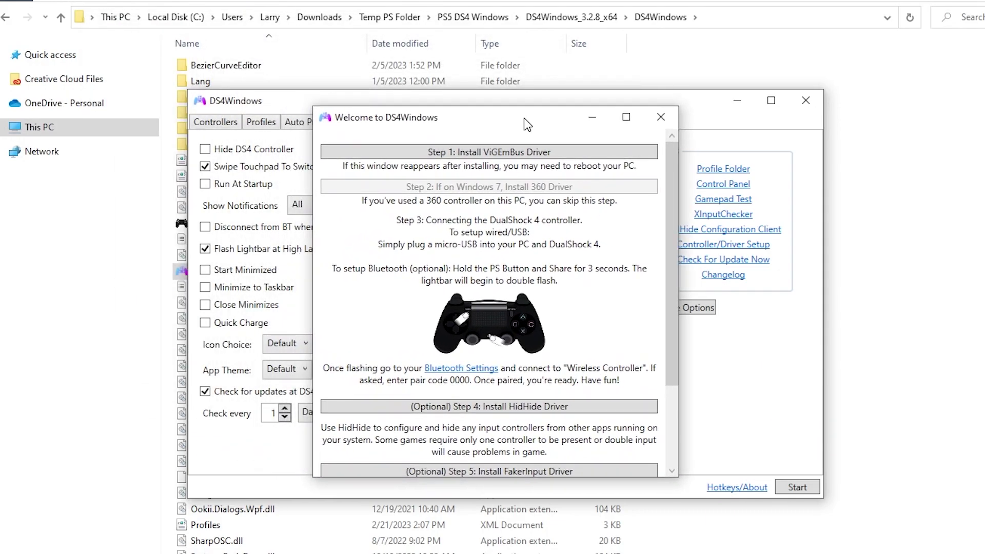
# Run Step 1: Install ViGEmBus Driver, close its wizard, then close the Welcome guide.
pyautogui.click(496, 157)
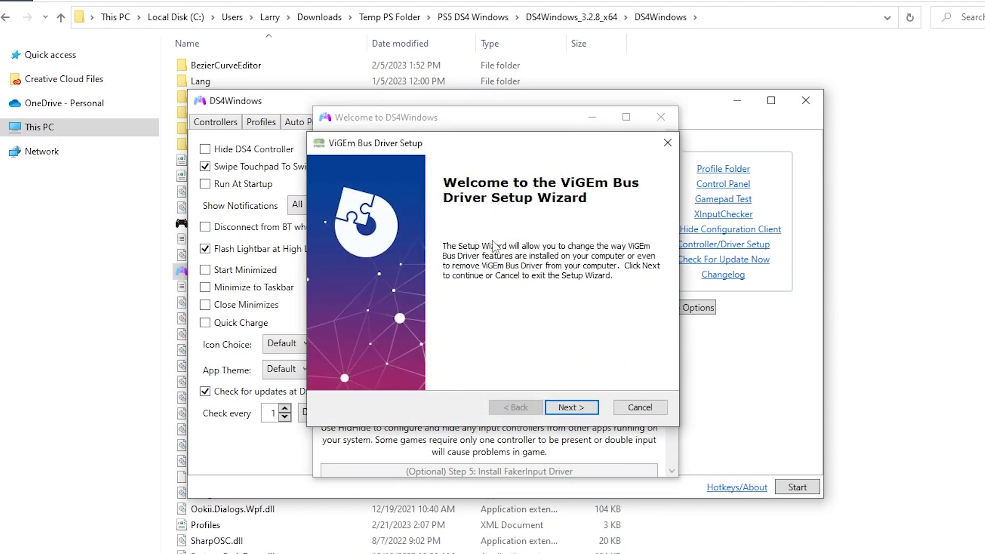
pyautogui.click(649, 407)
pyautogui.click(483, 312)
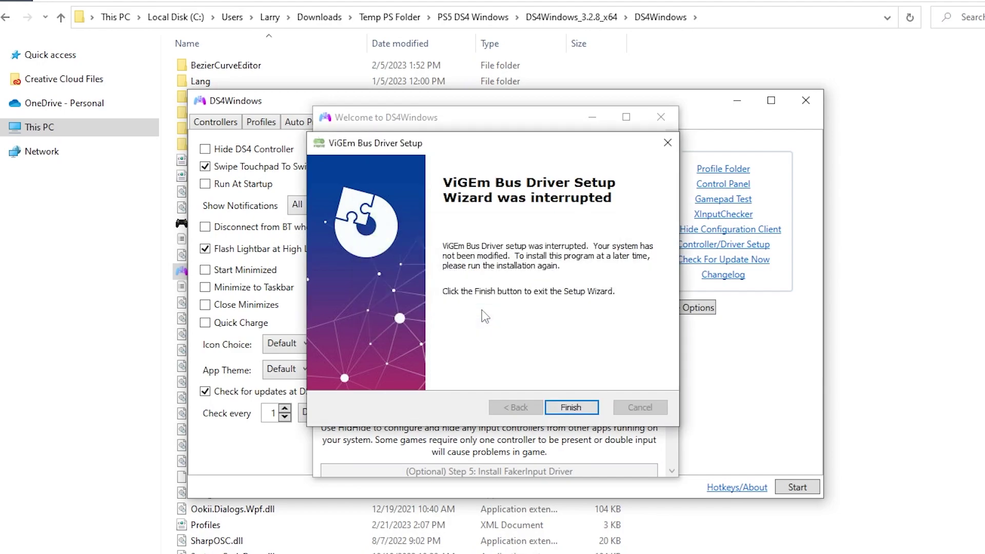
pyautogui.click(571, 407)
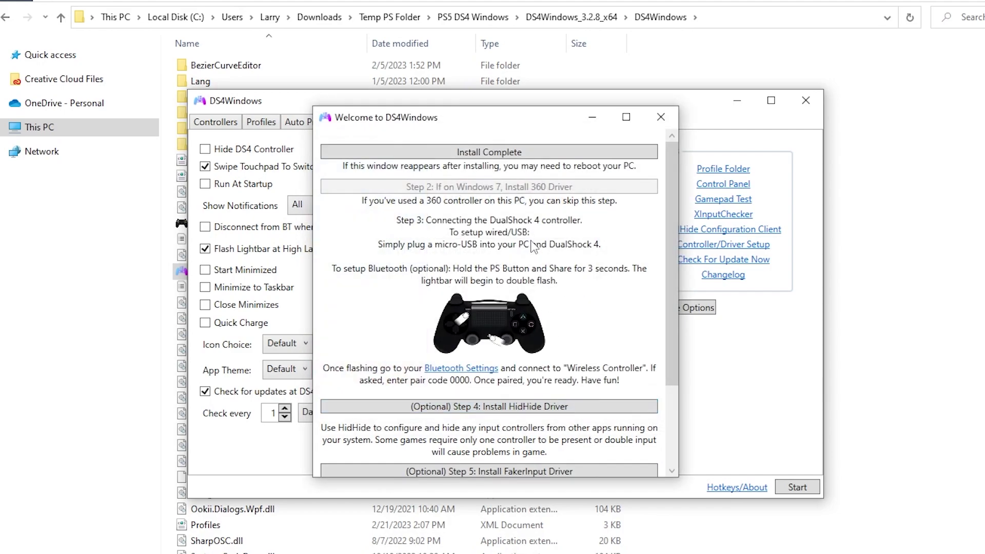
pyautogui.scroll(-5, 547, 302)
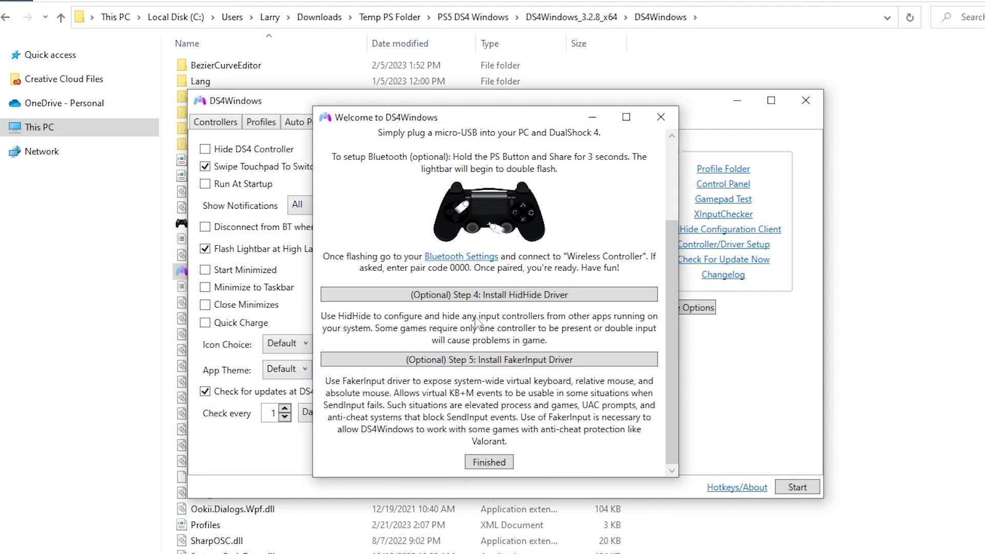
pyautogui.scroll(5, 564, 340)
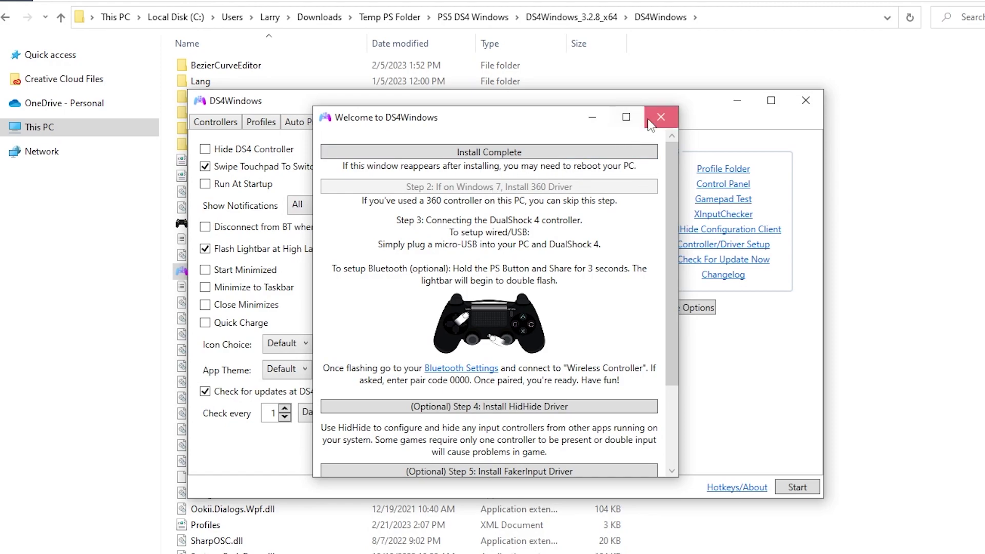
pyautogui.click(667, 117)
# Start the controller service from the Controllers tab, then switch to Settings.
pyautogui.click(229, 125)
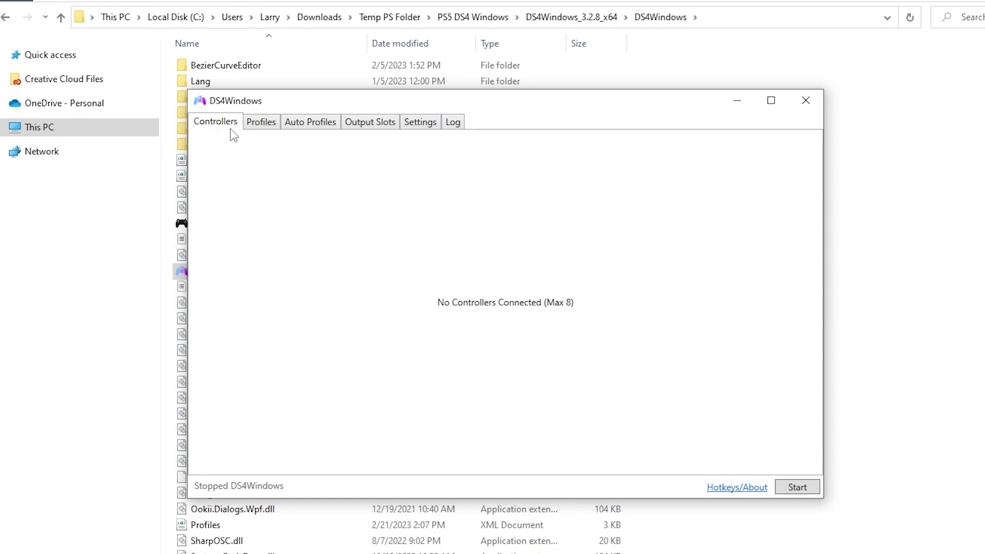
pyautogui.click(788, 488)
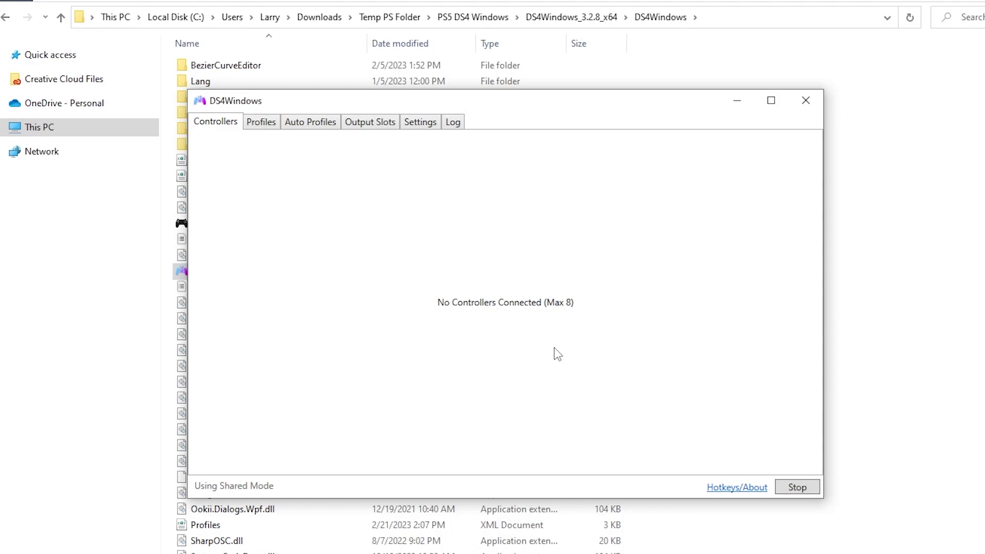
pyautogui.click(421, 123)
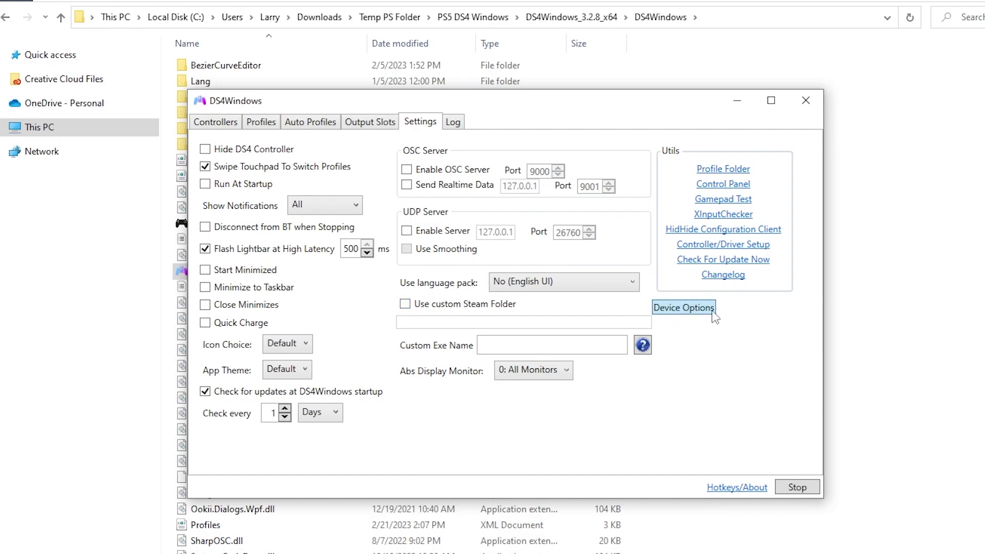
# Tick DualSense Controller Support in Device Options, then return to Controllers.
pyautogui.click(683, 308)
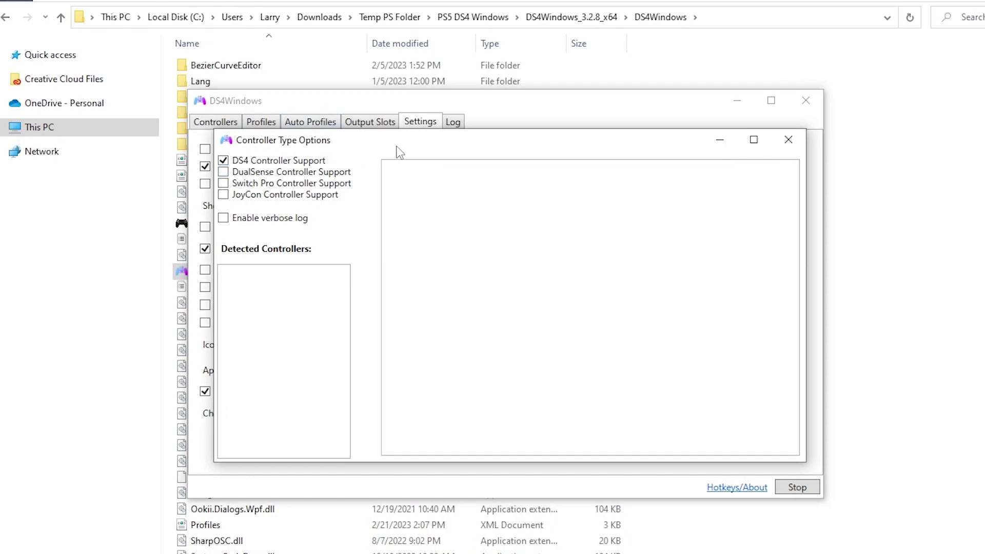
pyautogui.click(239, 173)
pyautogui.click(788, 140)
pyautogui.click(226, 123)
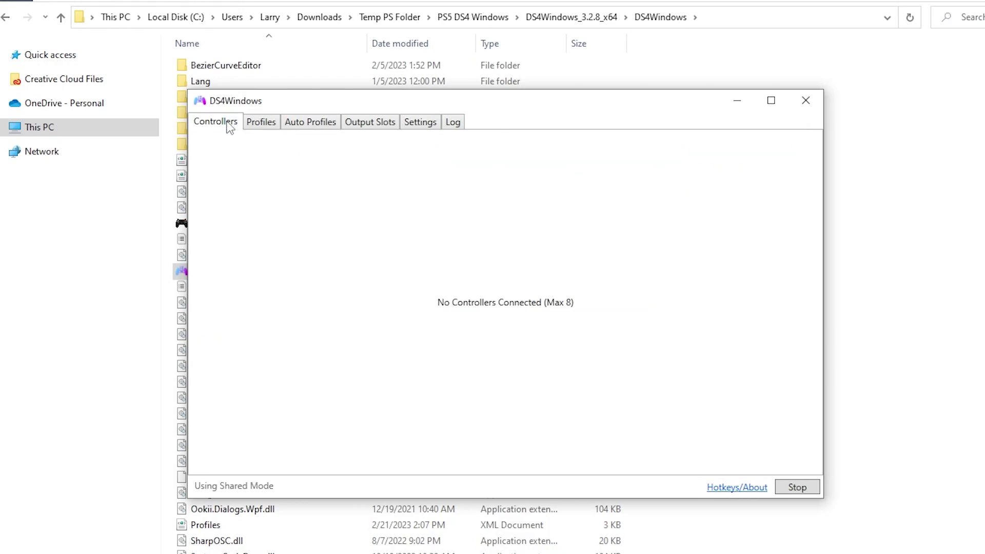
# Stop and restart the service so the DualSense appears as controller 1.
pyautogui.click(797, 487)
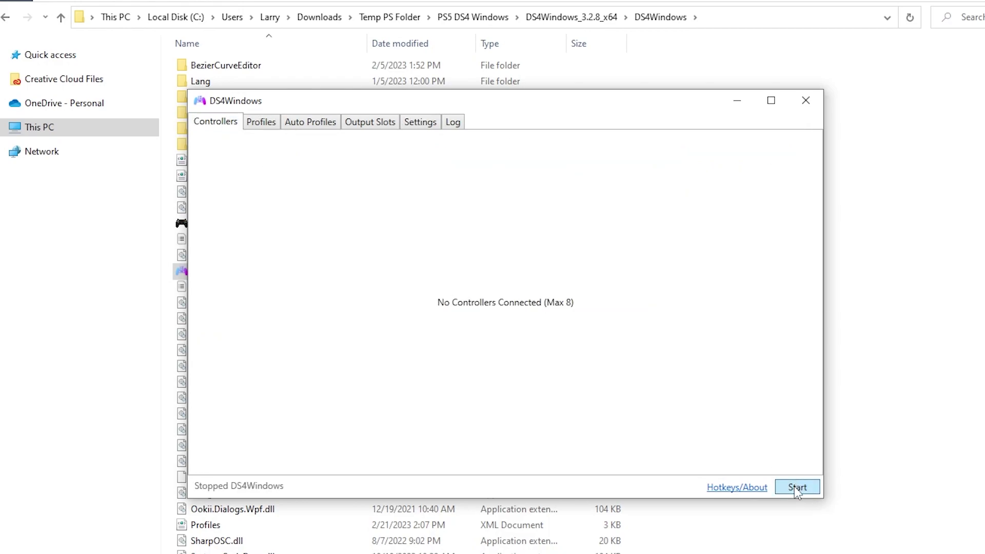
pyautogui.click(797, 487)
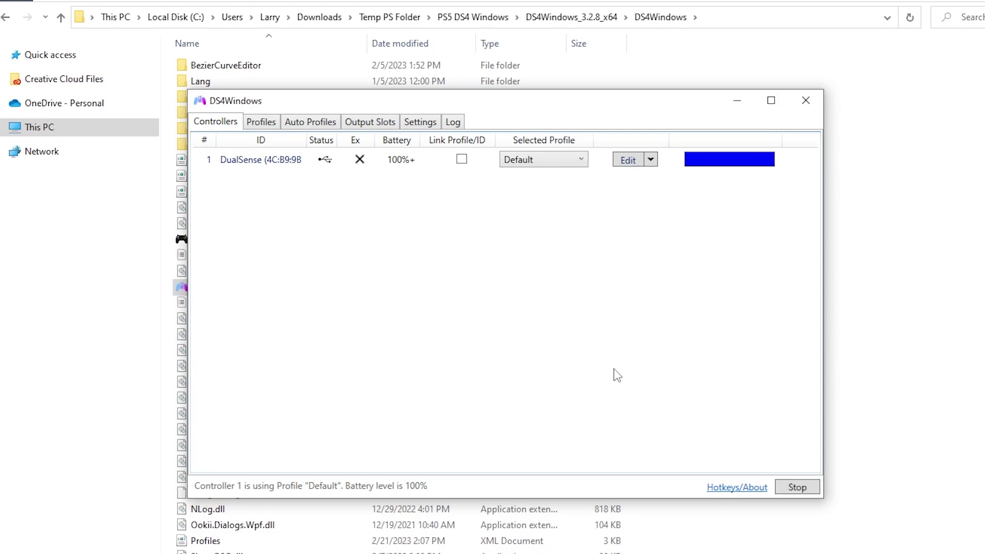